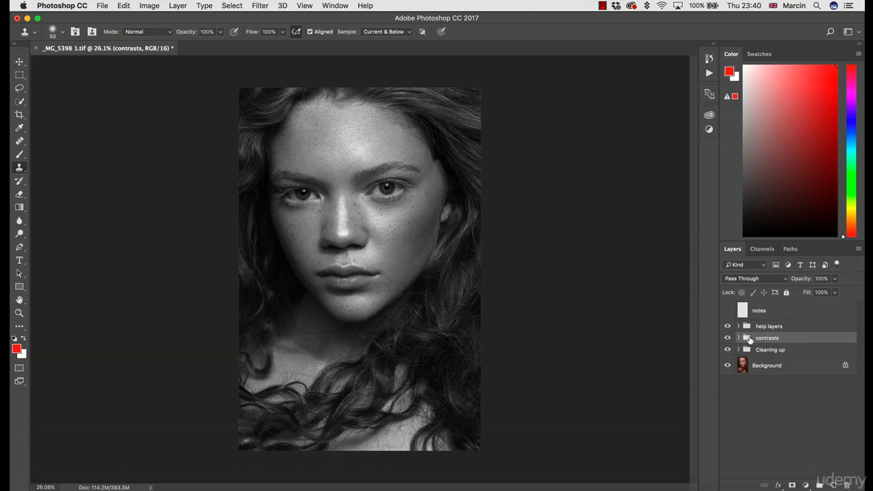
- Toggle the help layers group's visibility to compare the portrait in color and in black and white
{"action": "left_click", "coordinate": [768, 328]}
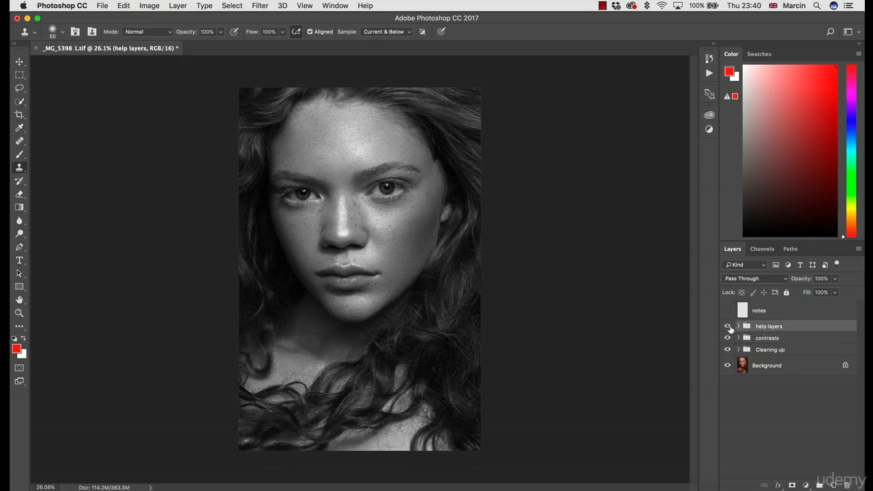
{"action": "left_click", "coordinate": [727, 328]}
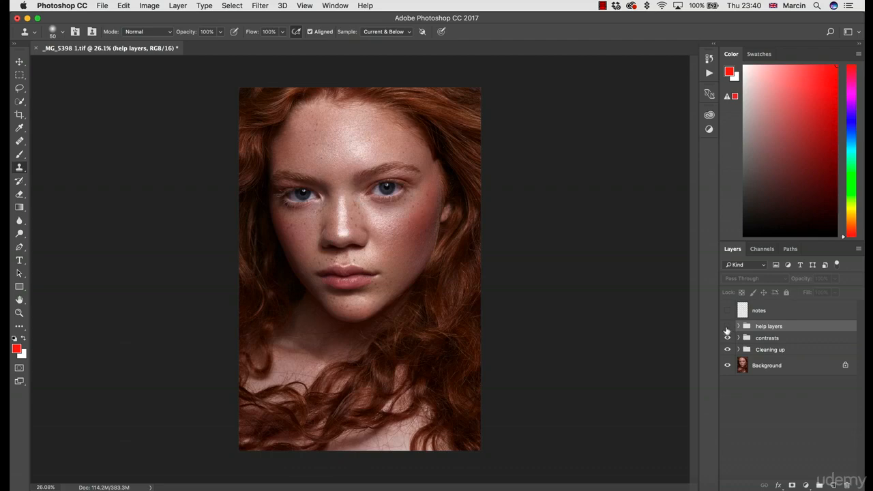
{"action": "left_click", "coordinate": [726, 327]}
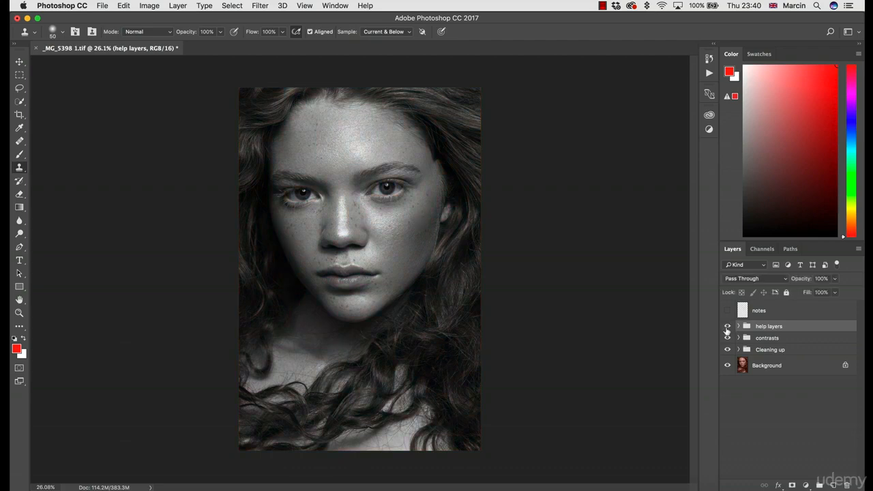
{"action": "left_click", "coordinate": [727, 328]}
{"action": "left_click", "coordinate": [726, 328]}
{"action": "left_click", "coordinate": [728, 331]}
{"action": "left_click", "coordinate": [728, 332]}
- Hide the help layers group, add a Black & White adjustment layer above the contrasts group, and name it BW Colors
{"action": "left_click", "coordinate": [758, 337]}
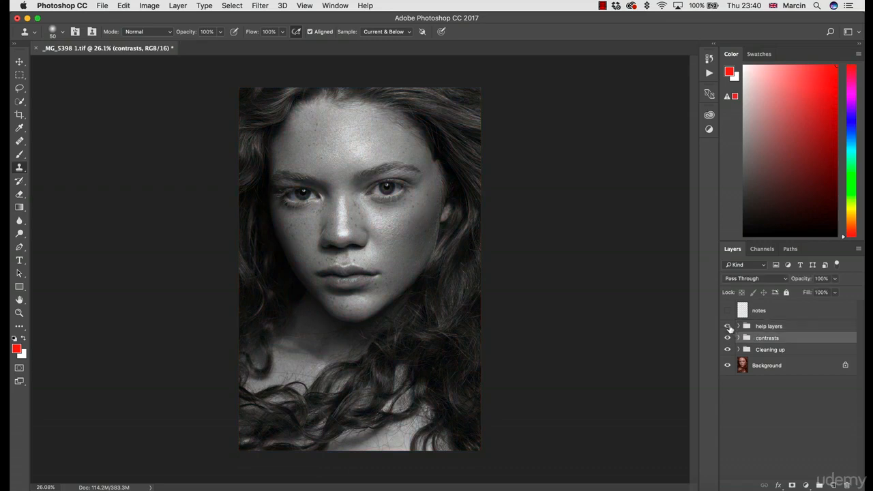
{"action": "left_click", "coordinate": [727, 328]}
{"action": "left_click", "coordinate": [805, 484]}
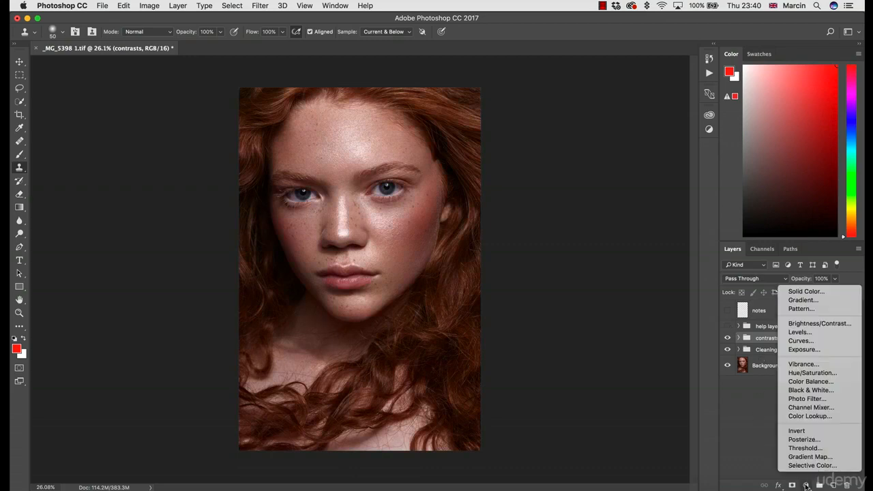
{"action": "left_click", "coordinate": [811, 390]}
{"action": "double_click", "coordinate": [790, 345]}
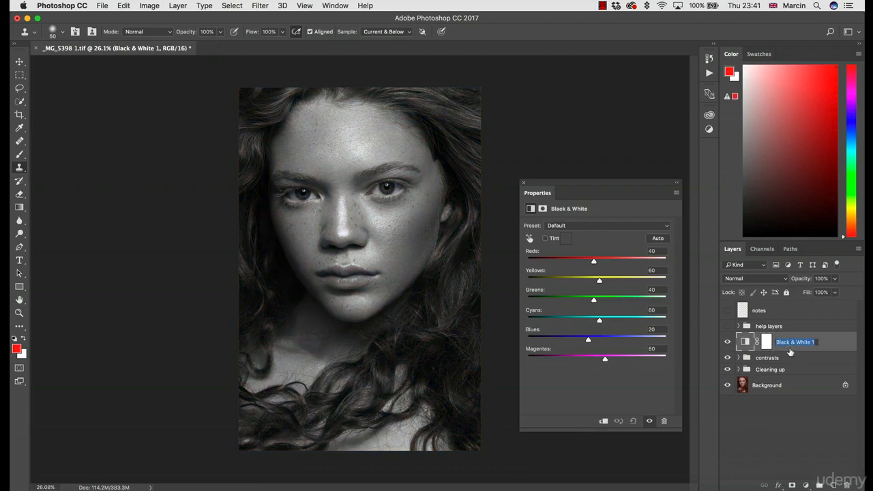
{"action": "type", "text": "BW Colors"}
{"action": "key", "text": "Return"}
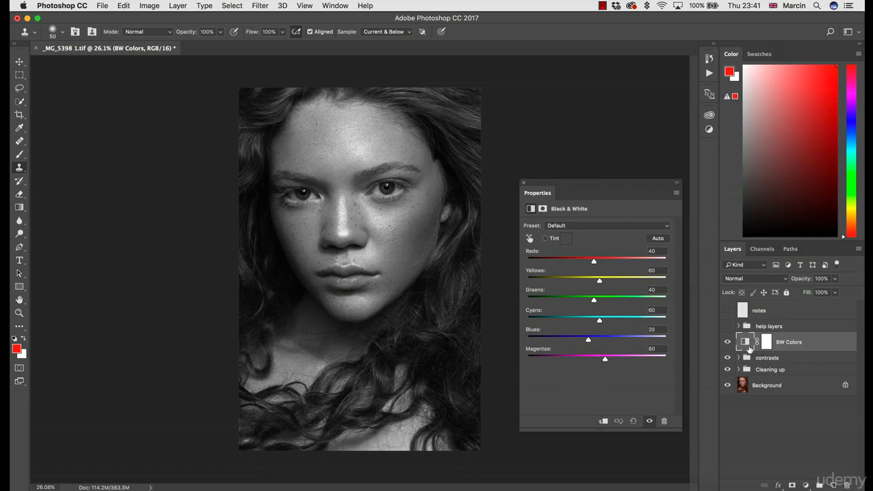
- Try different Reds brightness in the BW Colors adjustment, ending with a value of 4
{"action": "left_click_drag", "start_coordinate": [594, 263], "coordinate": [623, 265]}
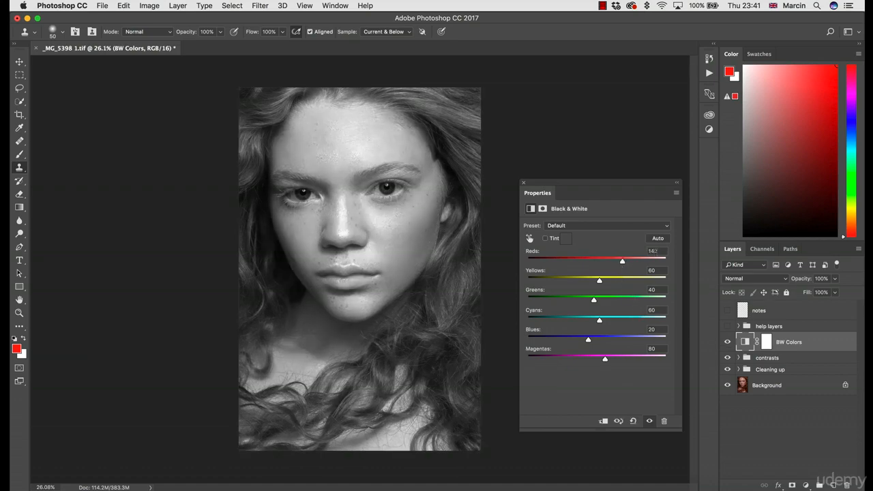
{"action": "double_click", "coordinate": [653, 250]}
{"action": "type", "text": "4"}
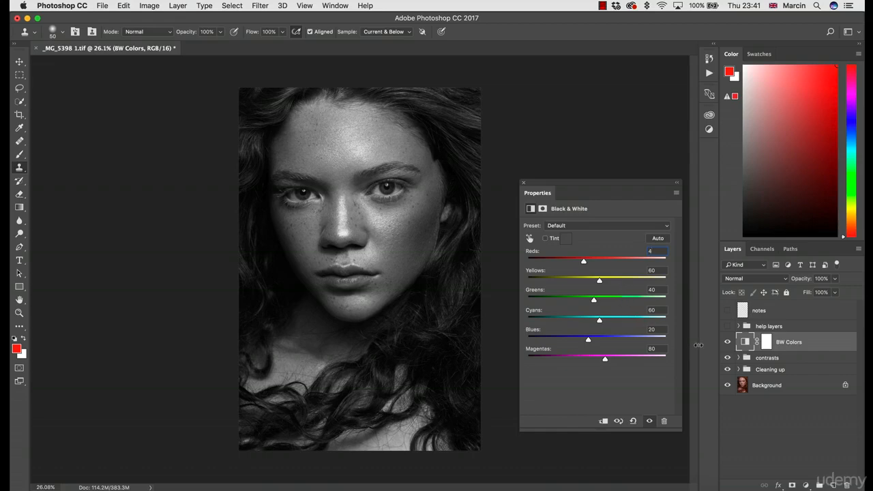
- Toggle the BW Colors layer's visibility to compare its monochrome conversion with the color portrait
{"action": "left_click", "coordinate": [727, 342]}
{"action": "left_click", "coordinate": [727, 341]}
{"action": "left_click", "coordinate": [726, 341]}
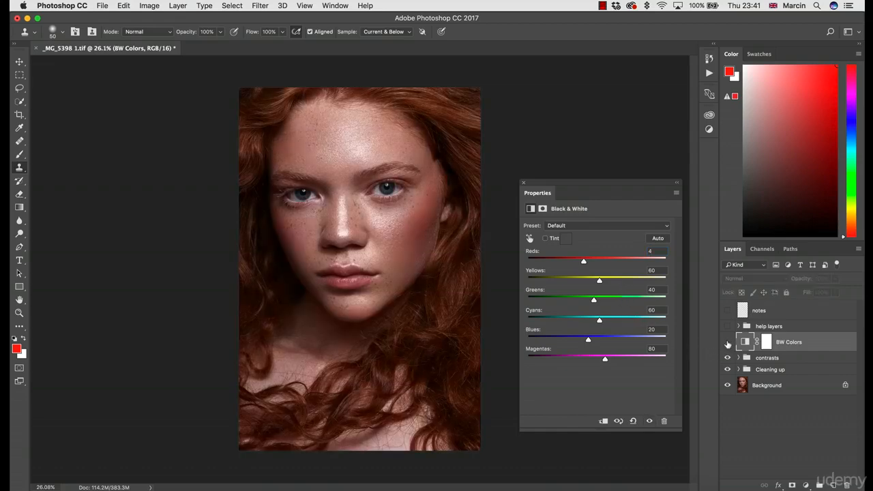
{"action": "left_click", "coordinate": [726, 341]}
{"action": "left_click", "coordinate": [726, 341]}
{"action": "left_click", "coordinate": [726, 342]}
{"action": "left_click", "coordinate": [727, 341]}
{"action": "left_click", "coordinate": [727, 341]}
{"action": "left_click", "coordinate": [727, 342]}
- Show the help layers group and compare the monochrome portrait with and without the BW Colors layer
{"action": "left_click_drag", "start_coordinate": [727, 342], "coordinate": [727, 326]}
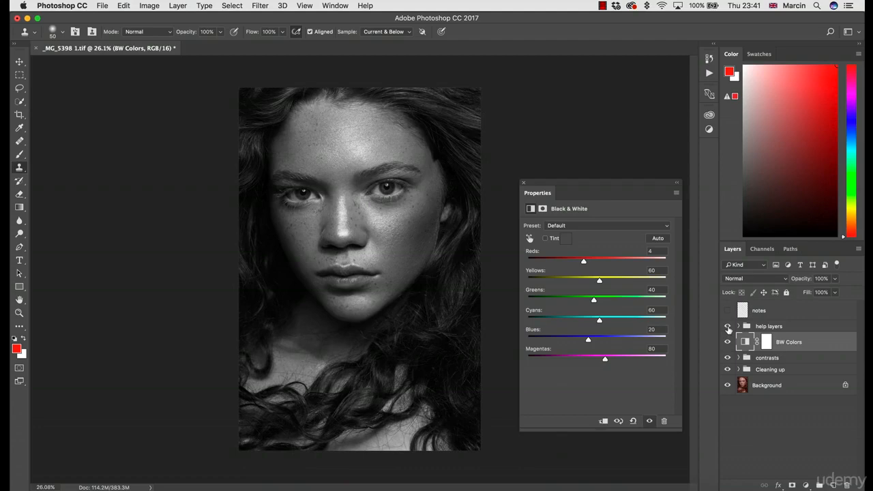
{"action": "left_click", "coordinate": [727, 341]}
{"action": "left_click", "coordinate": [727, 341]}
{"action": "left_click", "coordinate": [727, 341]}
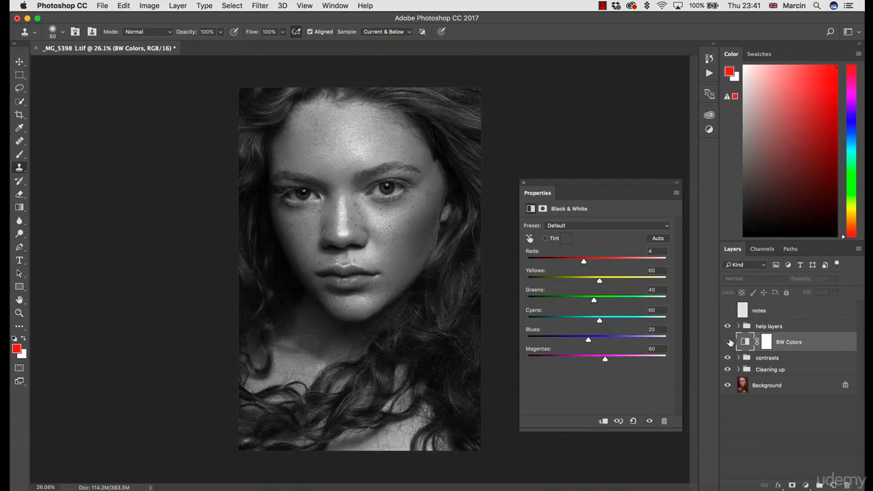
{"action": "left_click", "coordinate": [727, 341]}
{"action": "left_click", "coordinate": [727, 342]}
{"action": "left_click", "coordinate": [728, 343]}
{"action": "left_click", "coordinate": [727, 343]}
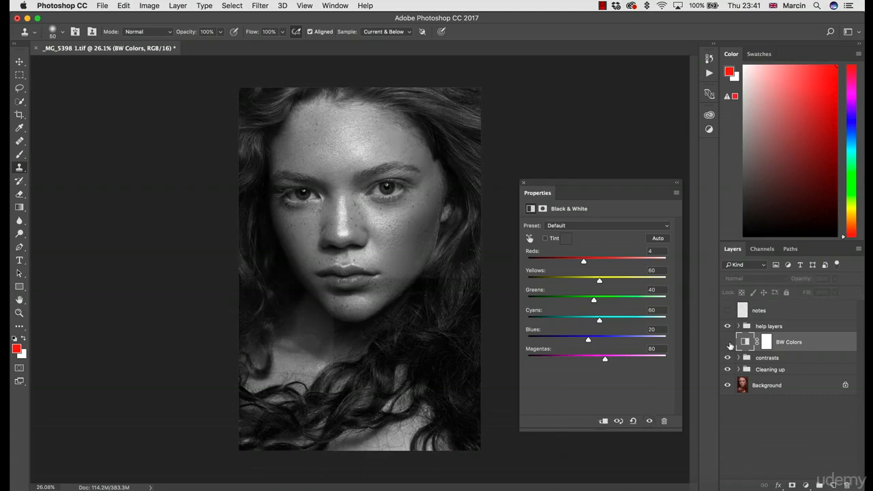
{"action": "left_click", "coordinate": [728, 343]}
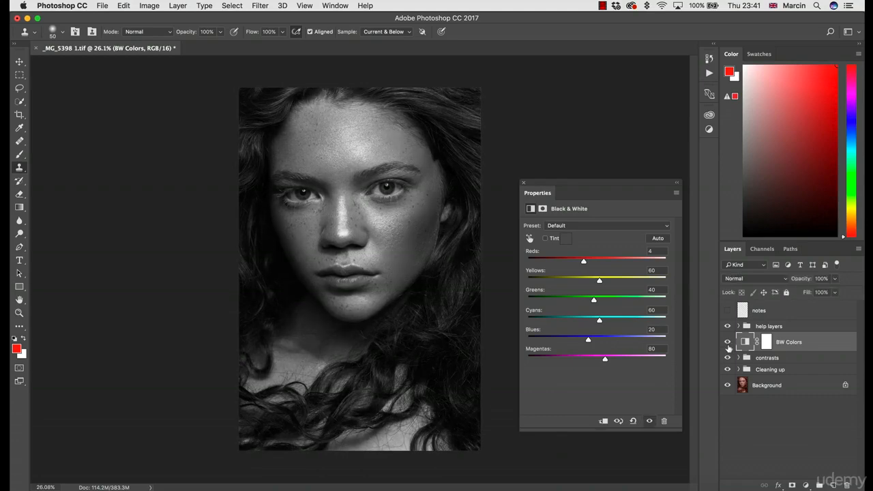
{"action": "left_click", "coordinate": [726, 347]}
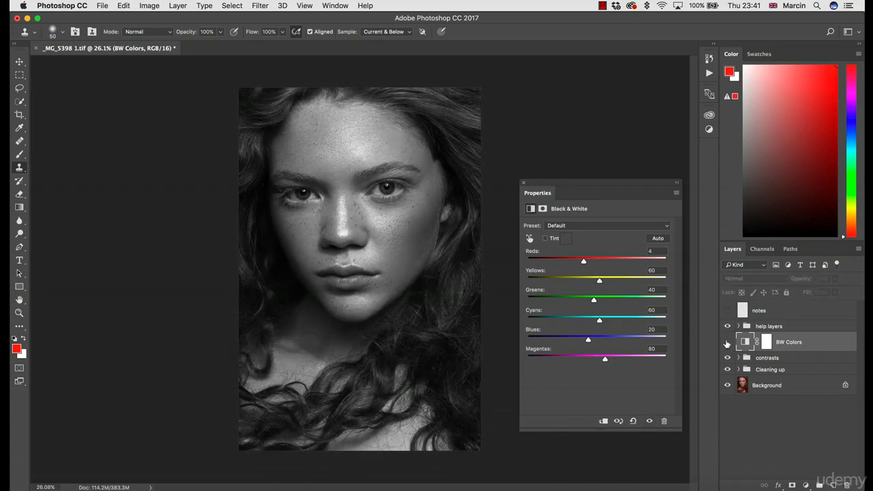
{"action": "left_click", "coordinate": [726, 344]}
{"action": "left_click", "coordinate": [728, 345]}
{"action": "left_click", "coordinate": [727, 343]}
{"action": "left_click", "coordinate": [727, 343]}
{"action": "left_click", "coordinate": [728, 344]}
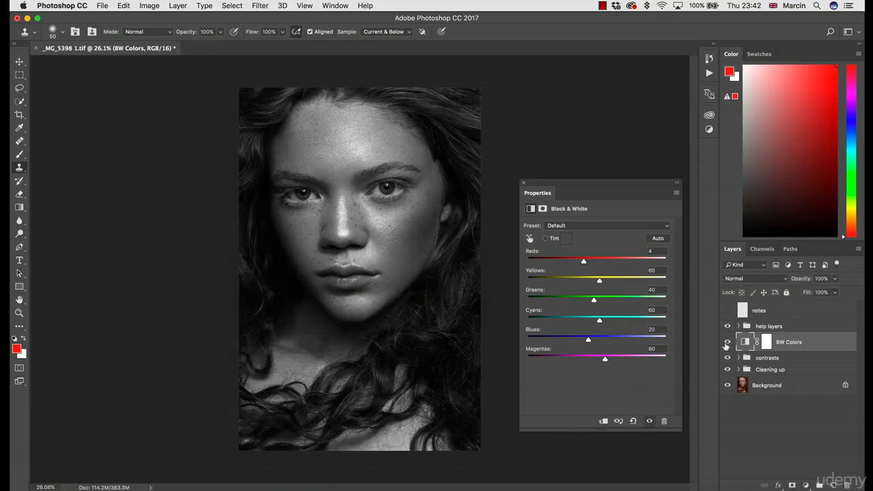
{"action": "left_click", "coordinate": [727, 344]}
{"action": "left_click", "coordinate": [726, 344]}
- Set the BW Colors layer's blending mode to Luminosity
{"action": "left_click", "coordinate": [737, 281]}
{"action": "scroll", "coordinate": [743, 436], "scroll_direction": "down", "scroll_amount": 2}
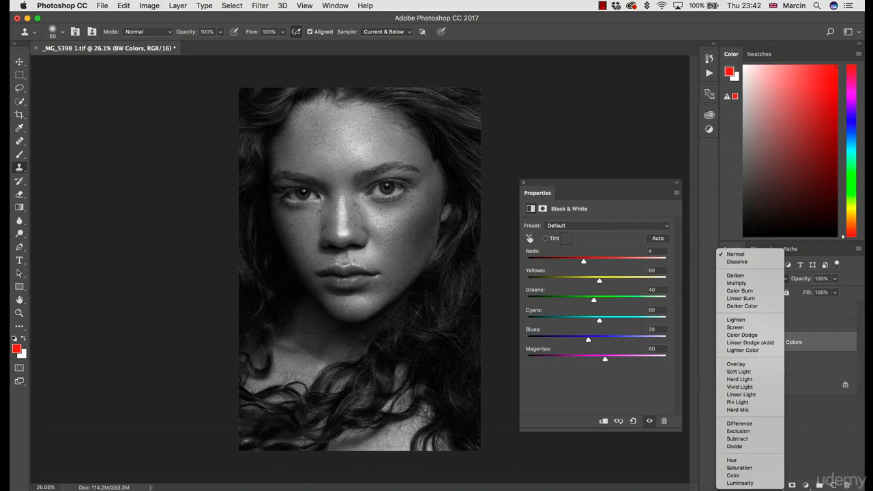
{"action": "left_click", "coordinate": [730, 481]}
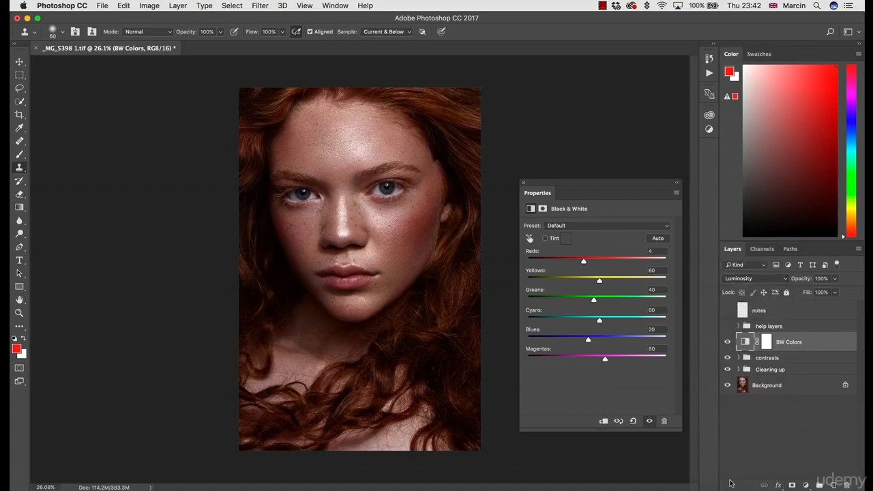
- Examine the Luminosity effect by toggling the BW Colors layer and the help layers group on and off
{"action": "left_click", "coordinate": [728, 344]}
{"action": "left_click", "coordinate": [728, 345]}
{"action": "left_click", "coordinate": [728, 344]}
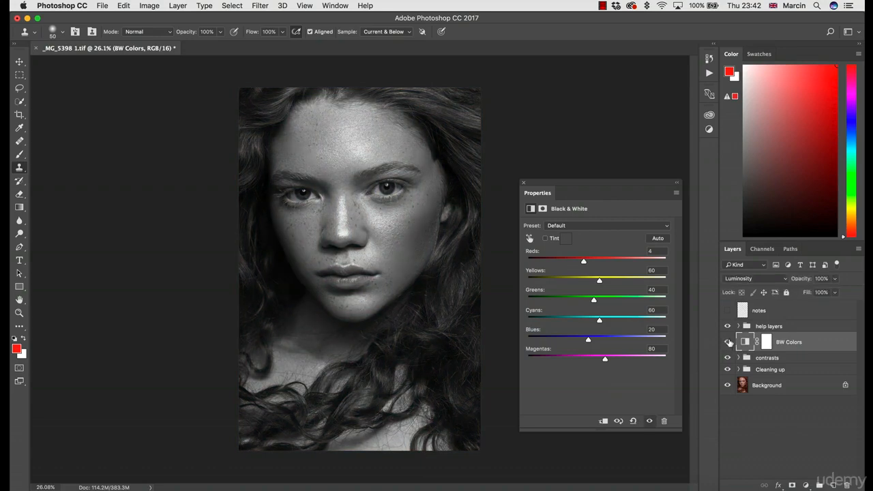
{"action": "left_click", "coordinate": [727, 343]}
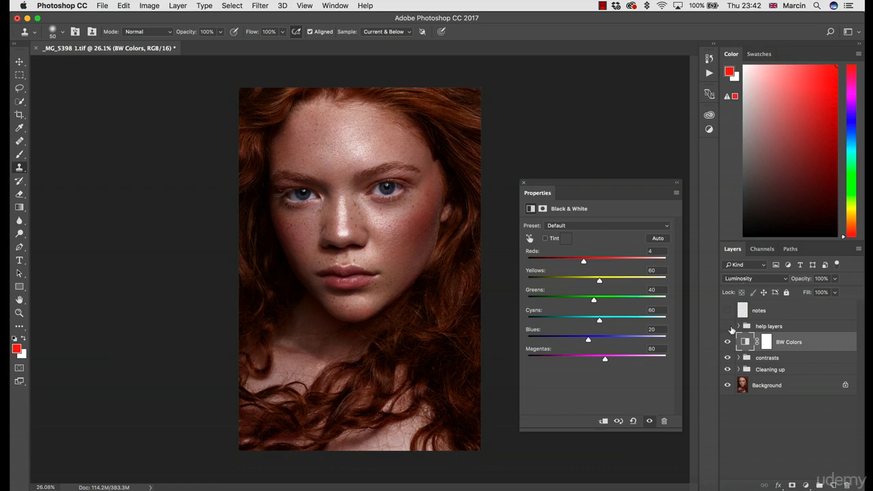
{"action": "left_click", "coordinate": [727, 327]}
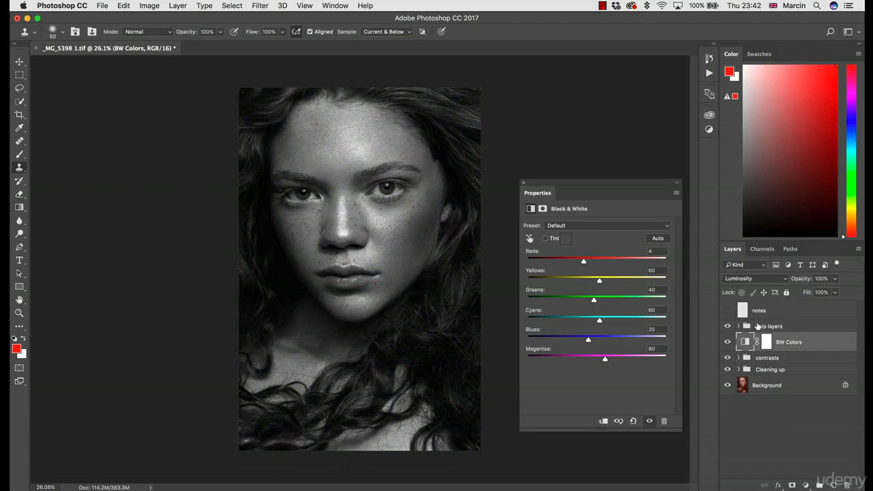
{"action": "left_click", "coordinate": [727, 327]}
{"action": "left_click", "coordinate": [727, 327]}
{"action": "left_click", "coordinate": [726, 327]}
{"action": "left_click", "coordinate": [726, 326]}
- Set BW Colors to Reds 36, Yellows 44, Greens 34, Cyans 51, Blues 170 and Magentas 126
{"action": "left_click_drag", "start_coordinate": [585, 263], "coordinate": [591, 263]}
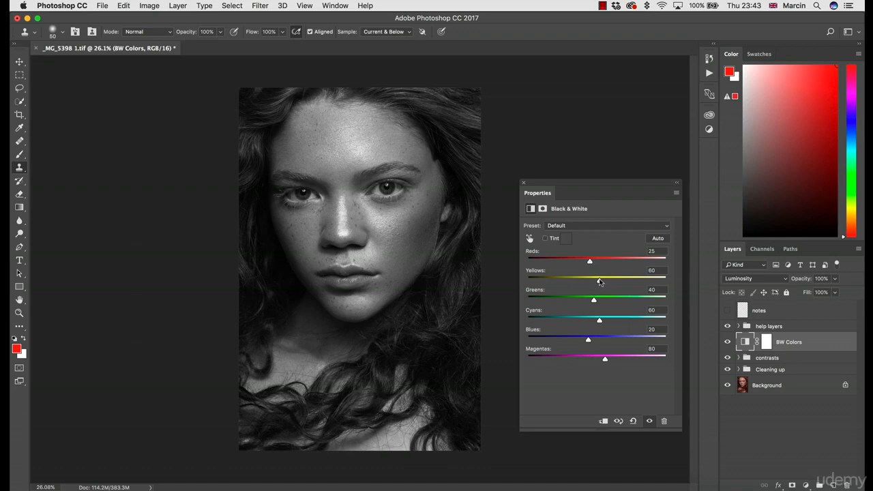
{"action": "left_click_drag", "start_coordinate": [589, 262], "coordinate": [594, 280]}
{"action": "mouse_move", "coordinate": [589, 278]}
{"action": "left_mouse_down"}
{"action": "mouse_move", "coordinate": [609, 278]}
{"action": "mouse_move", "coordinate": [568, 275]}
{"action": "mouse_move", "coordinate": [594, 273]}
{"action": "left_mouse_up"}
{"action": "left_click_drag", "start_coordinate": [593, 300], "coordinate": [634, 333]}
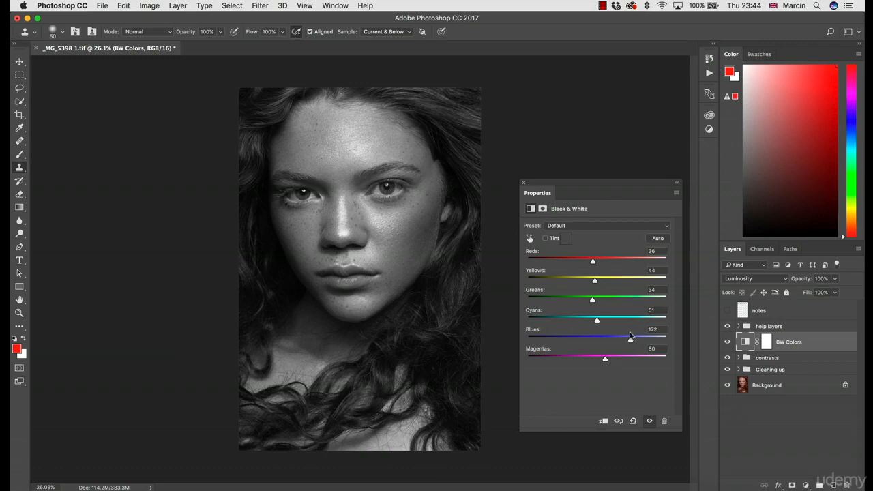
{"action": "mouse_move", "coordinate": [611, 364]}
{"action": "left_mouse_down"}
{"action": "mouse_move", "coordinate": [629, 356]}
{"action": "mouse_move", "coordinate": [594, 356]}
{"action": "mouse_move", "coordinate": [618, 354]}
{"action": "left_mouse_up"}
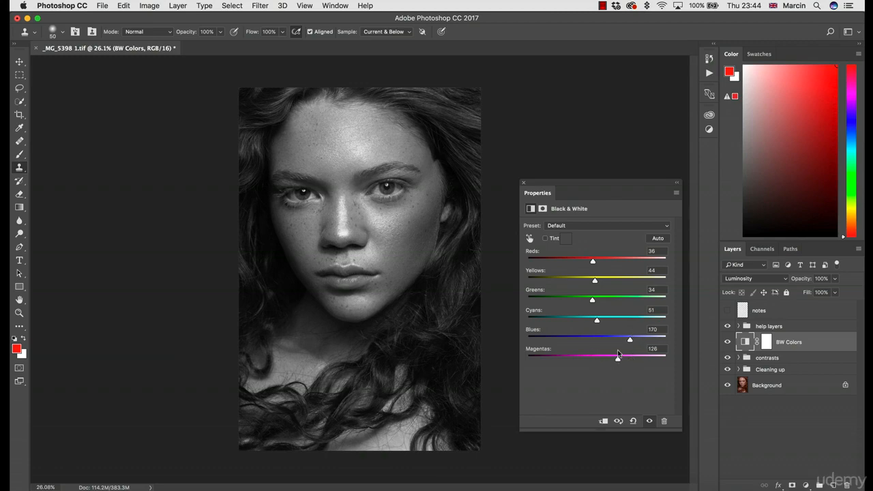
- Compare the portrait with and without the BW Colors adjustment, both in color and in monochrome
{"action": "left_click", "coordinate": [728, 341]}
{"action": "left_click", "coordinate": [728, 342]}
{"action": "left_click", "coordinate": [728, 342]}
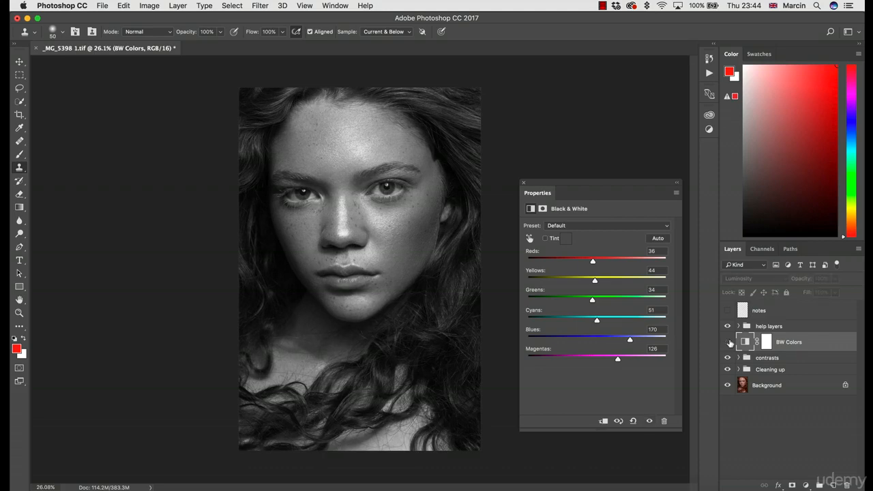
{"action": "left_click", "coordinate": [729, 342]}
{"action": "left_click", "coordinate": [728, 342]}
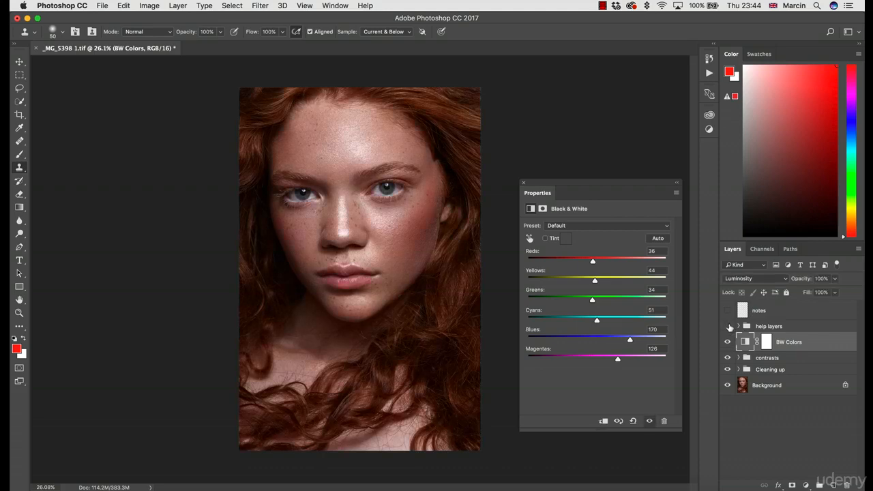
{"action": "left_click", "coordinate": [728, 326]}
{"action": "left_click", "coordinate": [729, 342]}
{"action": "left_click", "coordinate": [728, 342]}
{"action": "left_click", "coordinate": [728, 342]}
{"action": "left_click", "coordinate": [728, 342]}
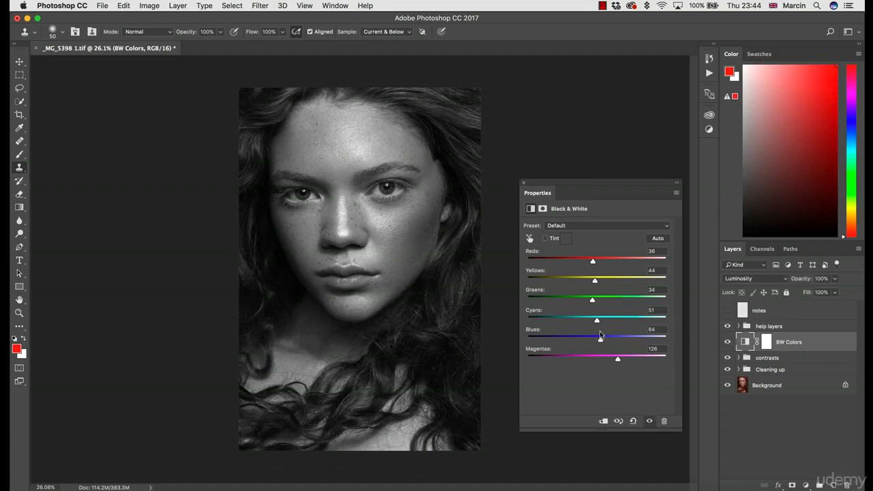
- Lower the Blues to 51 and the Magentas to 99 in the BW Colors adjustment, checking it against the unadjusted image
{"action": "left_click_drag", "start_coordinate": [600, 331], "coordinate": [596, 332]}
{"action": "left_click", "coordinate": [728, 341]}
{"action": "left_click", "coordinate": [728, 341]}
{"action": "left_click", "coordinate": [731, 343]}
{"action": "left_click", "coordinate": [731, 343]}
{"action": "left_click_drag", "start_coordinate": [616, 359], "coordinate": [609, 359]}
- Check the lowered Blues and Magentas by toggling the BW Colors layer's visibility
{"action": "left_click", "coordinate": [730, 343]}
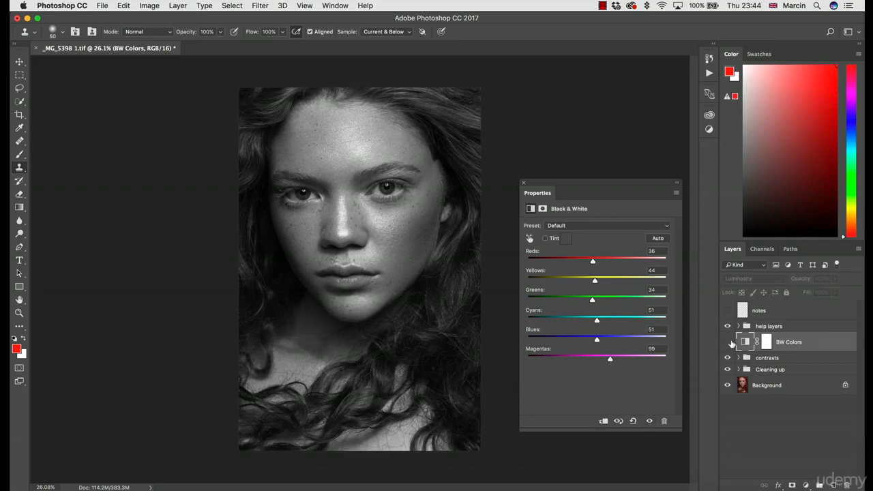
{"action": "left_click", "coordinate": [731, 343]}
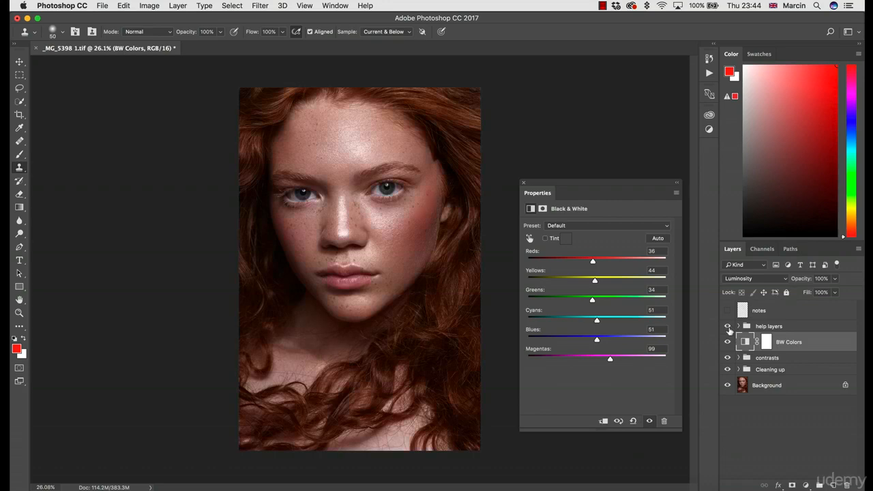
{"action": "left_click", "coordinate": [729, 342]}
{"action": "left_click", "coordinate": [728, 343]}
{"action": "left_click", "coordinate": [728, 342]}
{"action": "left_click", "coordinate": [729, 343]}
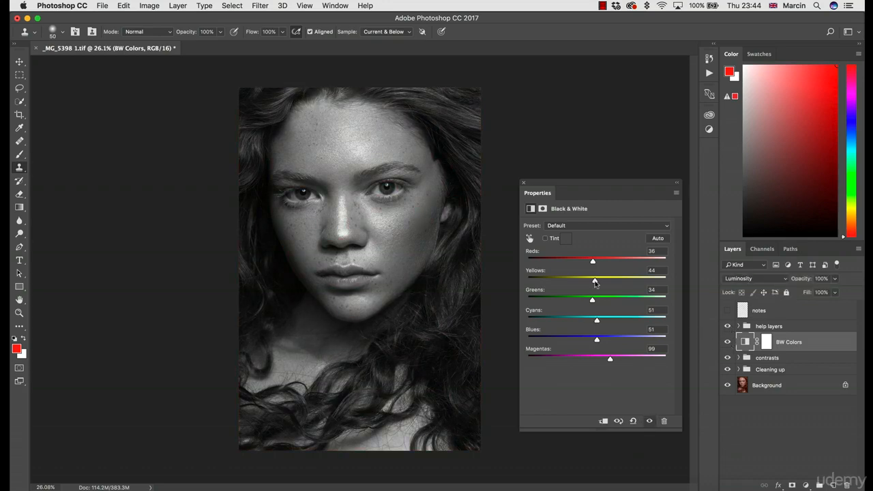
- Raise the Reds to 42 and the Yellows to 53 in BW Colors, and compare before and after
{"action": "left_click_drag", "start_coordinate": [593, 261], "coordinate": [599, 282]}
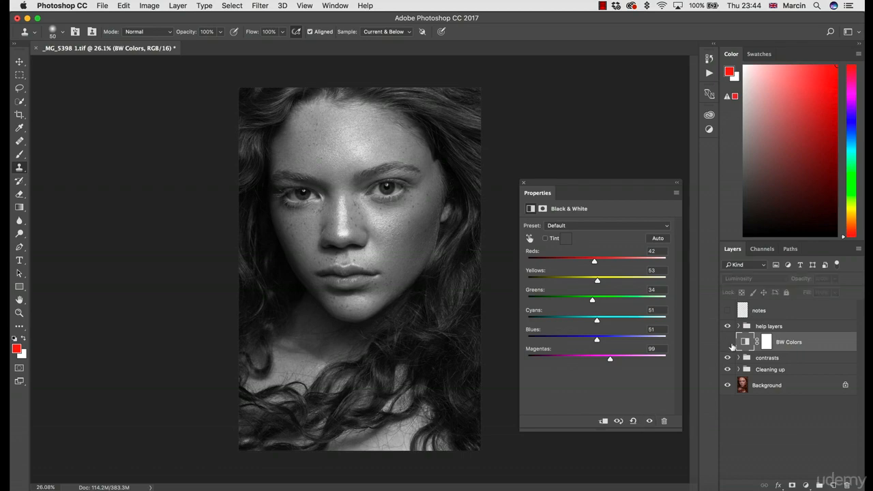
{"action": "left_click", "coordinate": [730, 346]}
{"action": "left_click", "coordinate": [731, 347]}
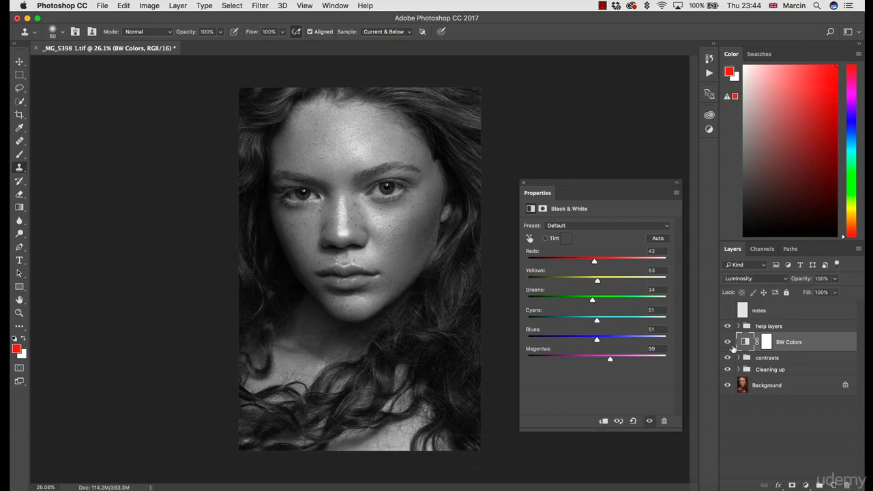
{"action": "left_click", "coordinate": [731, 347]}
{"action": "left_click", "coordinate": [731, 347]}
{"action": "left_click", "coordinate": [731, 346]}
{"action": "left_click", "coordinate": [731, 346]}
{"action": "left_click", "coordinate": [731, 347]}
{"action": "left_click", "coordinate": [730, 346]}
{"action": "left_click", "coordinate": [731, 347]}
{"action": "left_click", "coordinate": [730, 346]}
- Set the Yellows in BW Colors to 51 and compare the portrait with and without the layer
{"action": "left_click_drag", "start_coordinate": [594, 281], "coordinate": [596, 281]}
{"action": "left_click", "coordinate": [727, 343]}
{"action": "left_click", "coordinate": [730, 344]}
{"action": "left_click", "coordinate": [732, 345]}
{"action": "left_click", "coordinate": [733, 345]}
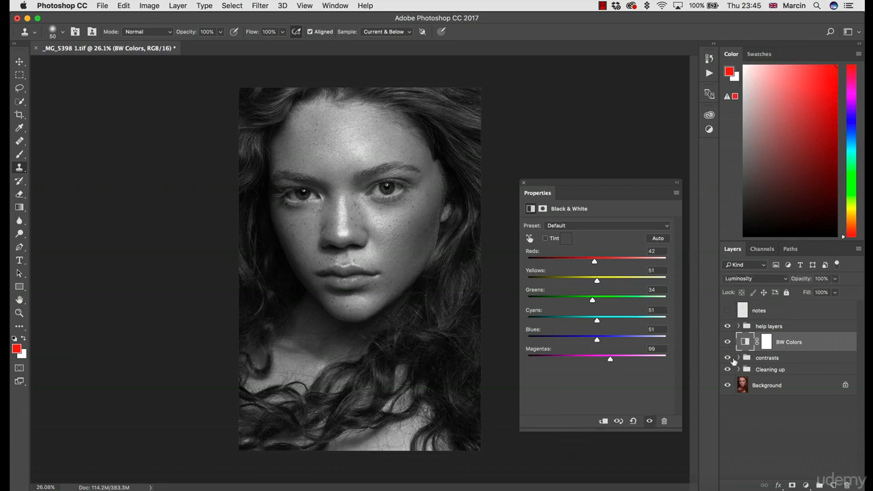